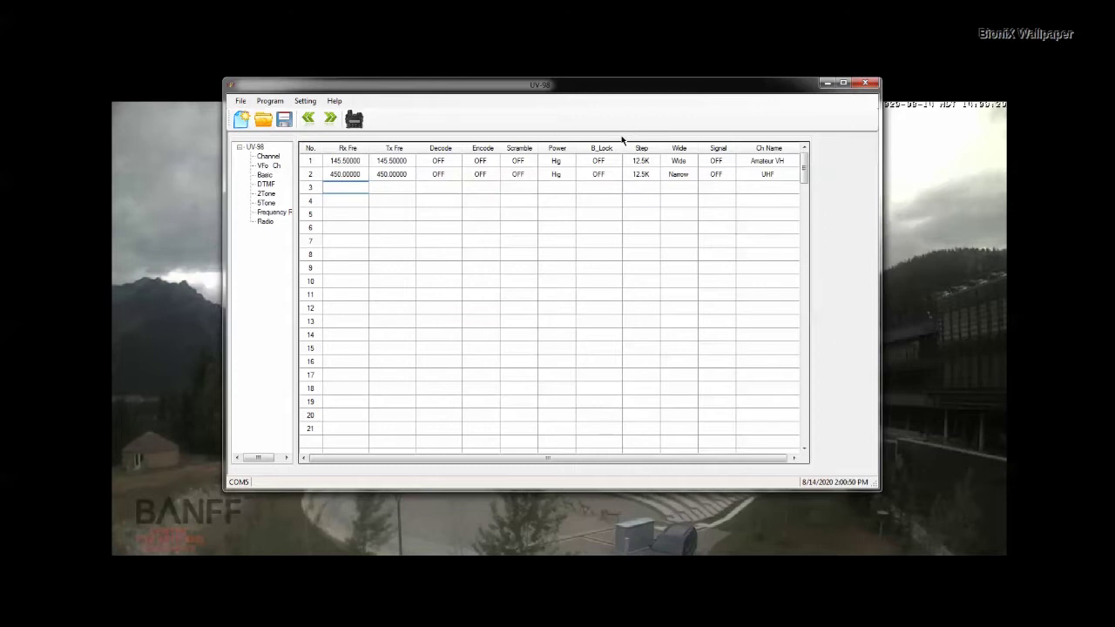
- Read the current programming from the connected radio into the channel table
{"action": "left_click", "coordinate": [276, 104]}
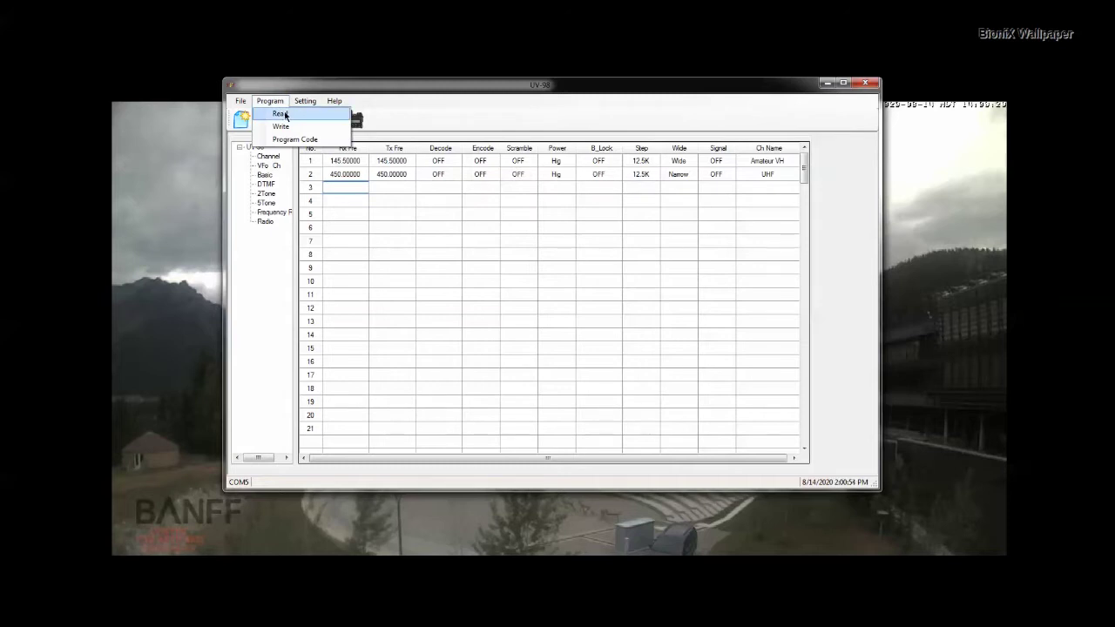
{"action": "left_click", "coordinate": [285, 115]}
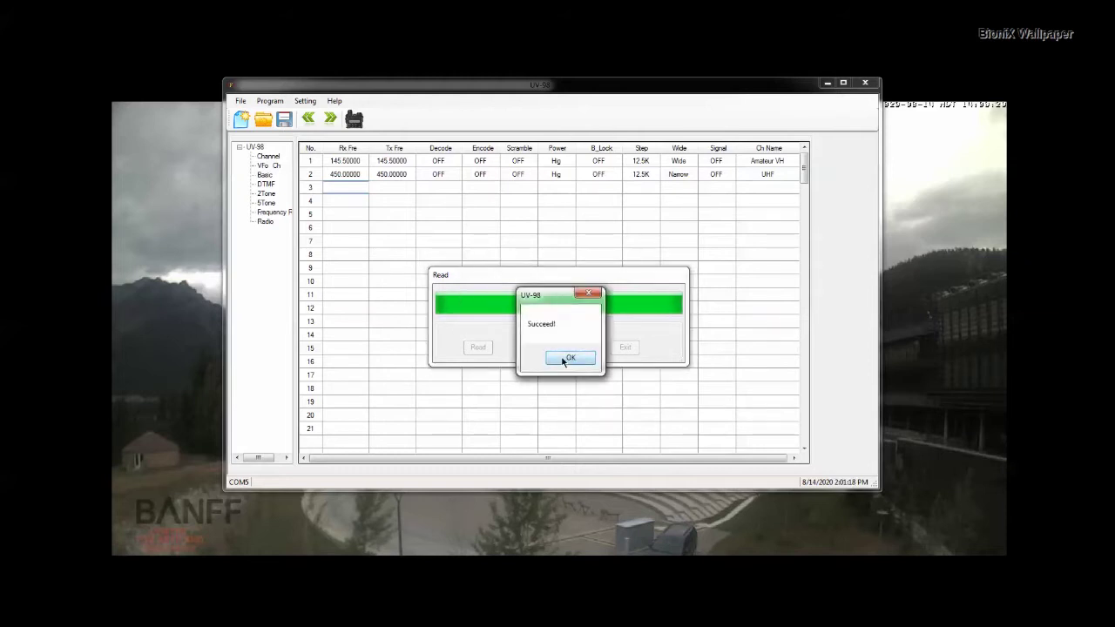
{"action": "left_click", "coordinate": [567, 357]}
- Review the radio's basic settings, including the squelch level choices, and accept them
{"action": "left_click", "coordinate": [265, 176]}
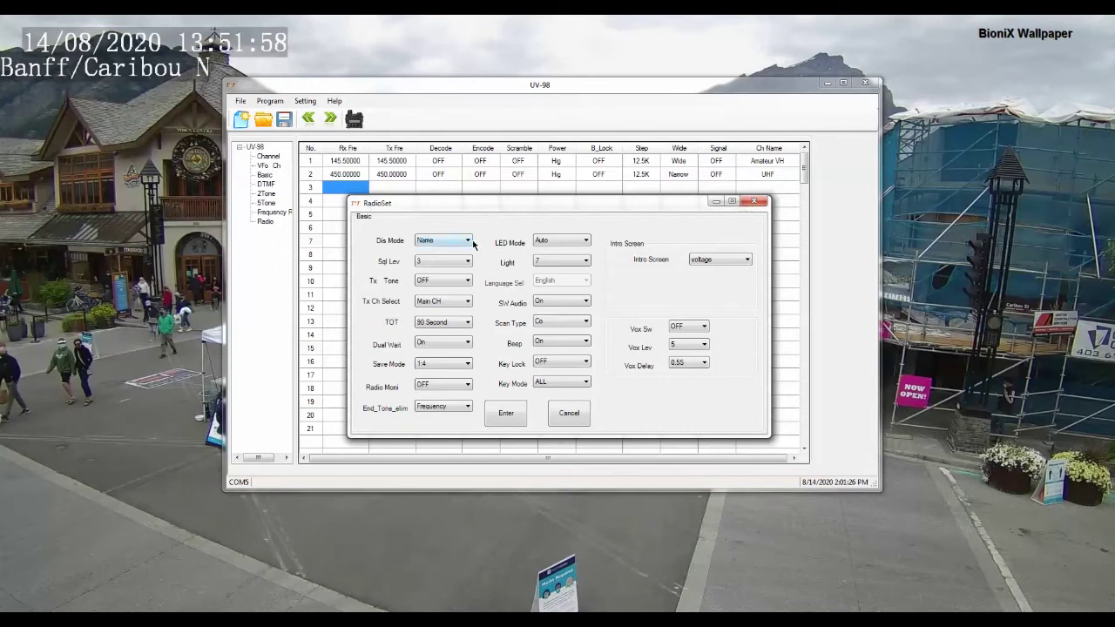
{"action": "left_click", "coordinate": [467, 263]}
{"action": "left_click", "coordinate": [509, 415]}
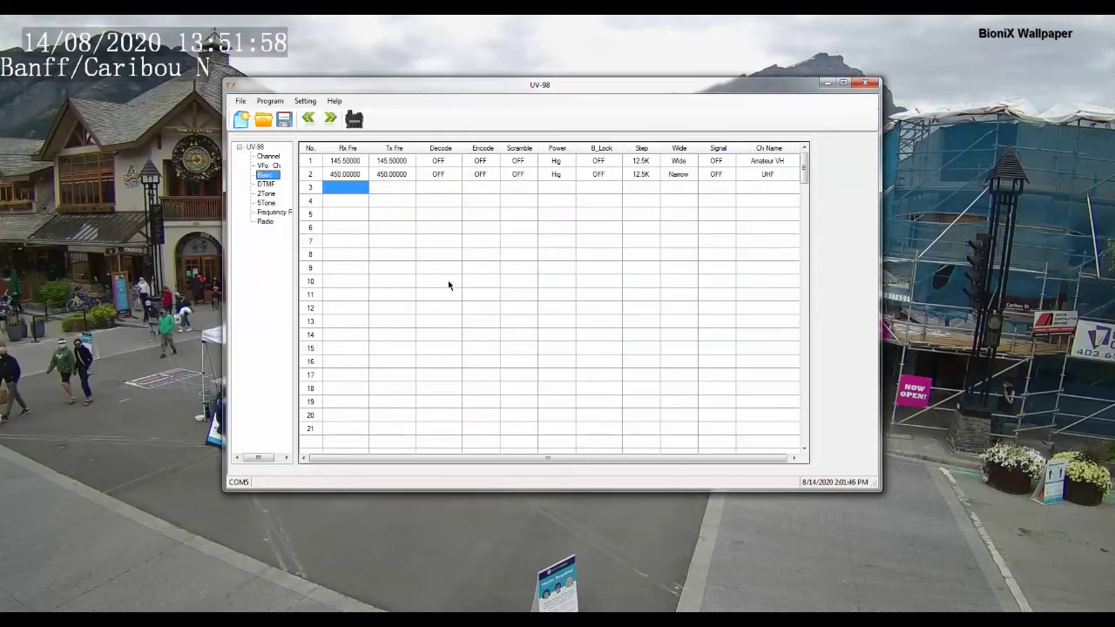
- Set both the receive and transmit frequencies of channel 1 to 168.350
{"action": "double_click", "coordinate": [361, 164]}
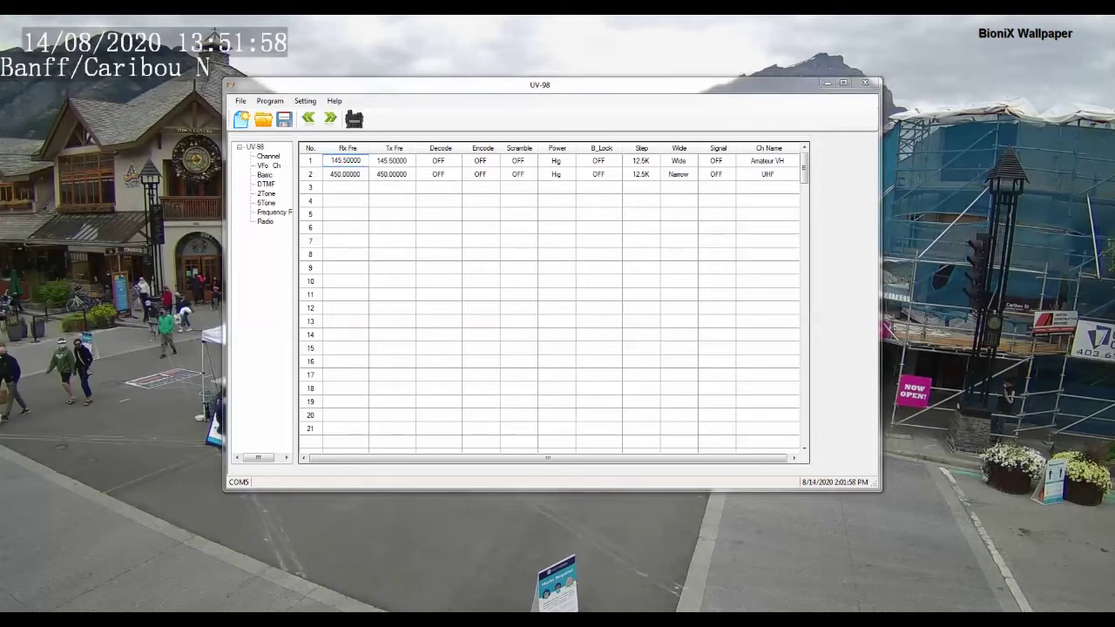
{"action": "left_click", "coordinate": [366, 159]}
{"action": "left_click", "coordinate": [366, 159]}
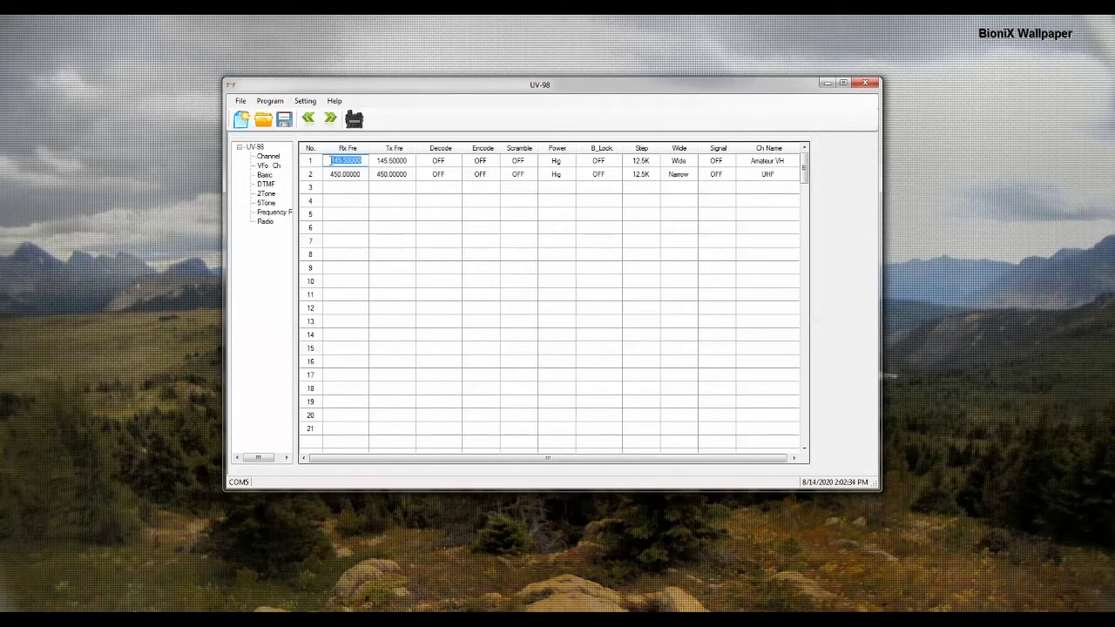
{"action": "type", "text": "168.350"}
{"action": "key", "text": "Tab"}
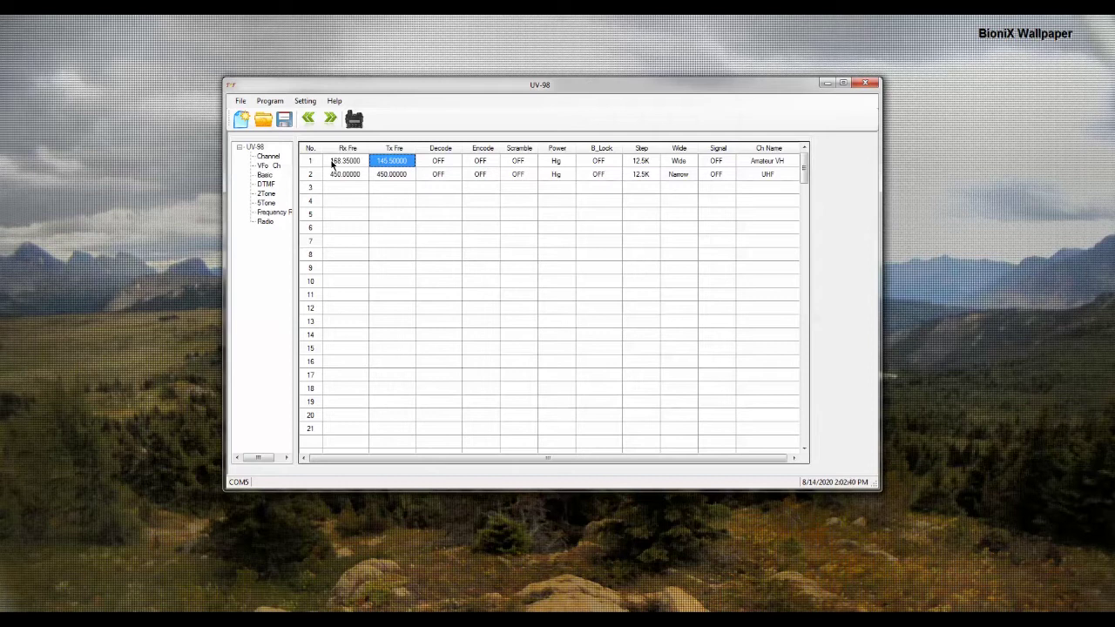
{"action": "type", "text": "168"}
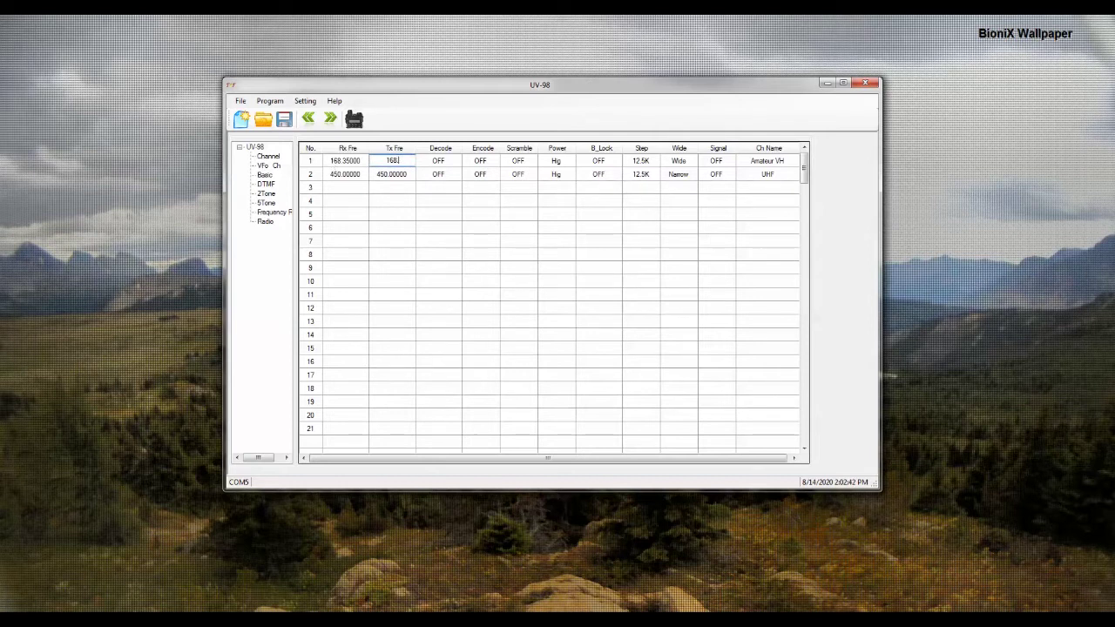
{"action": "type", "text": ".350"}
{"action": "key", "text": "Tab"}
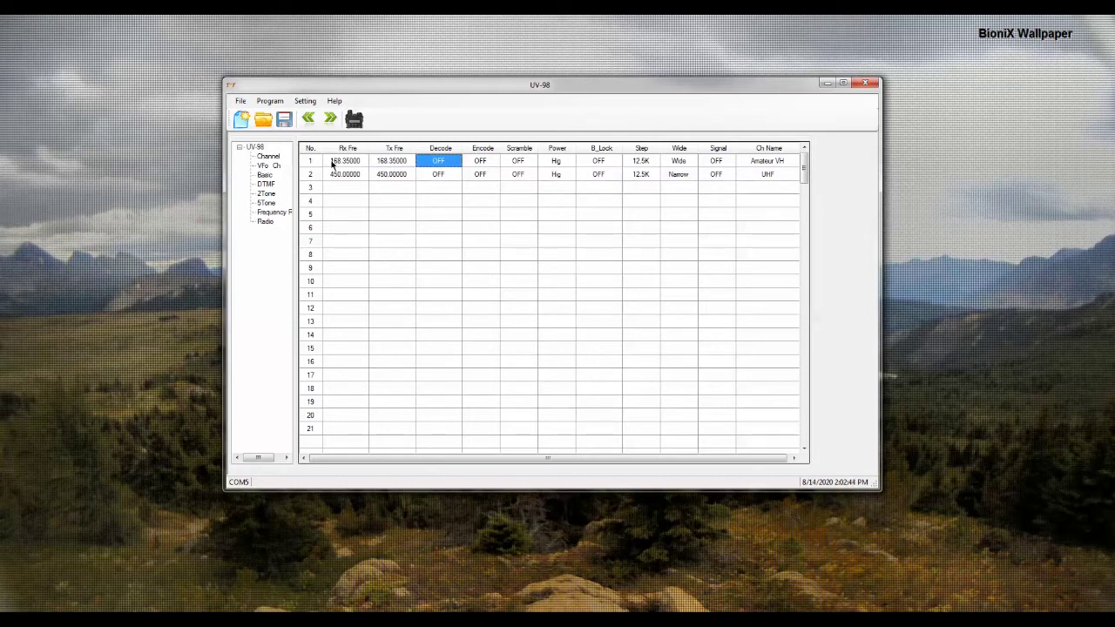
- Examine the encode tones and scramble options available for channel 1
{"action": "left_click", "coordinate": [496, 160]}
{"action": "left_click", "coordinate": [496, 160]}
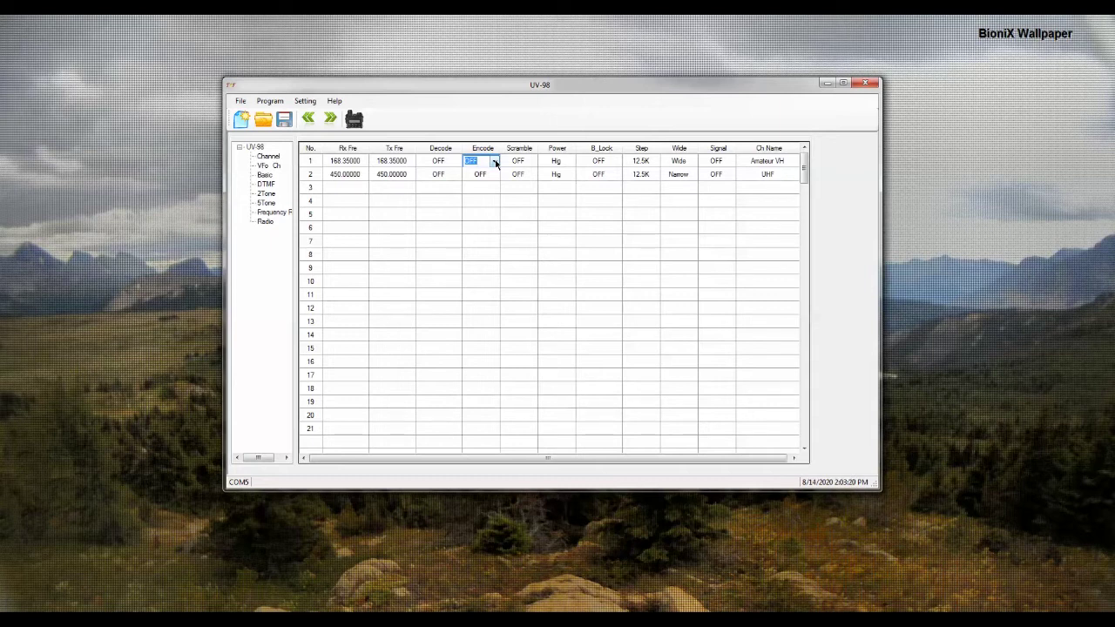
{"action": "left_click", "coordinate": [494, 162]}
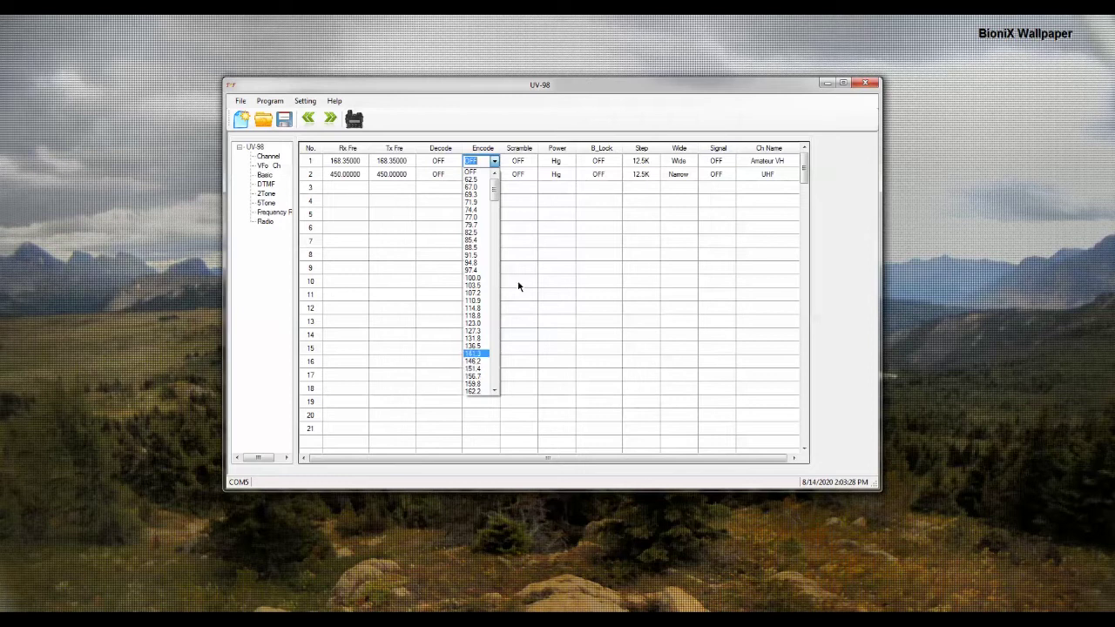
{"action": "left_click", "coordinate": [562, 98]}
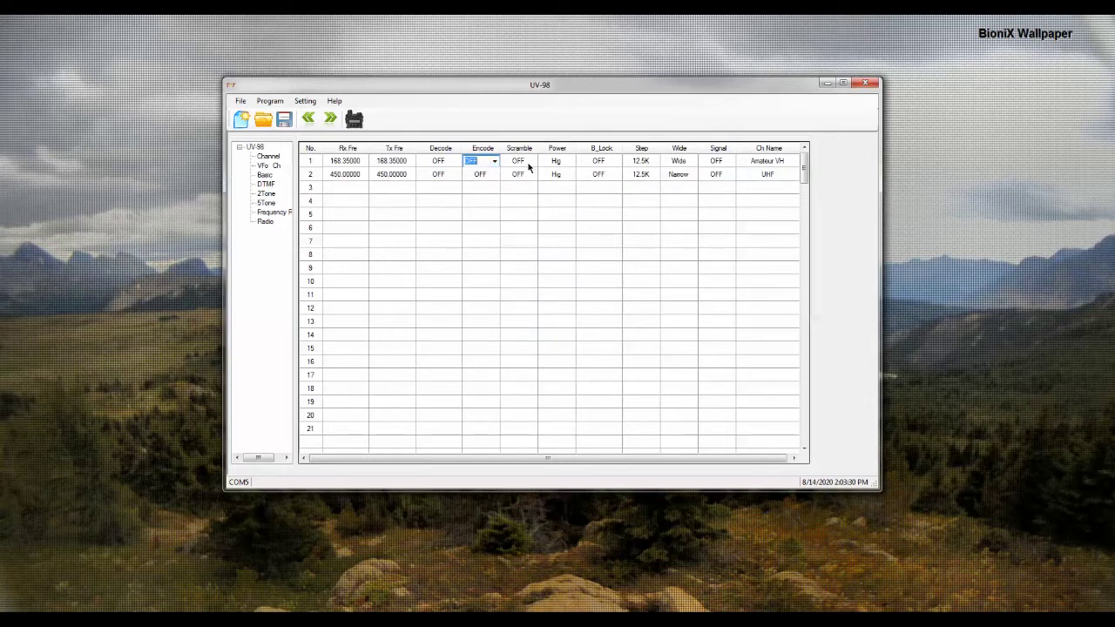
{"action": "left_click", "coordinate": [528, 163]}
{"action": "left_click", "coordinate": [531, 162]}
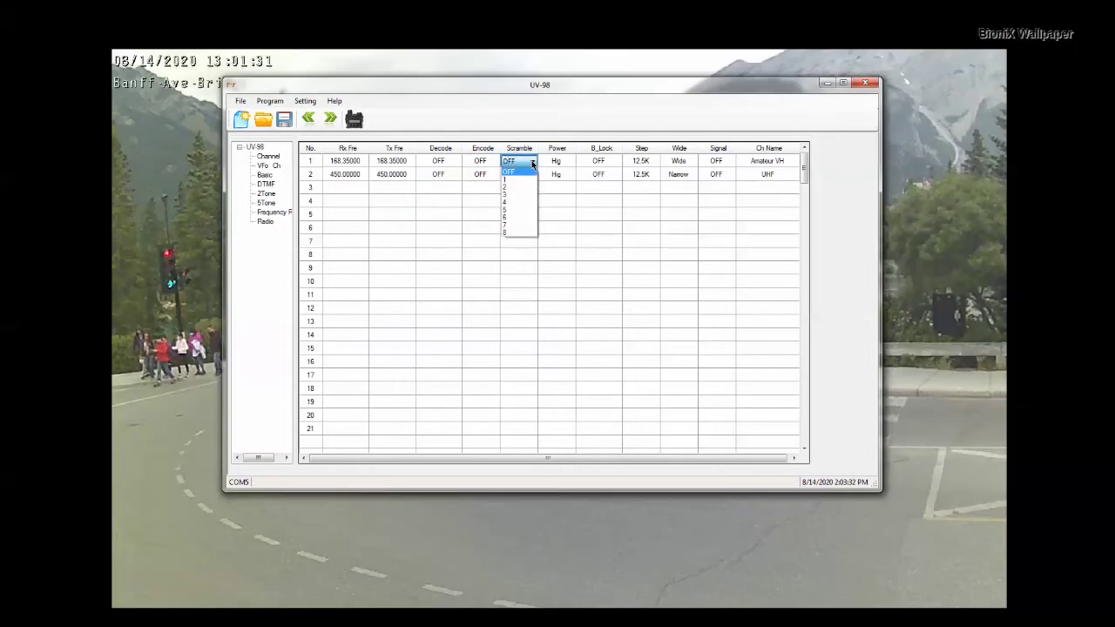
{"action": "left_click", "coordinate": [532, 163]}
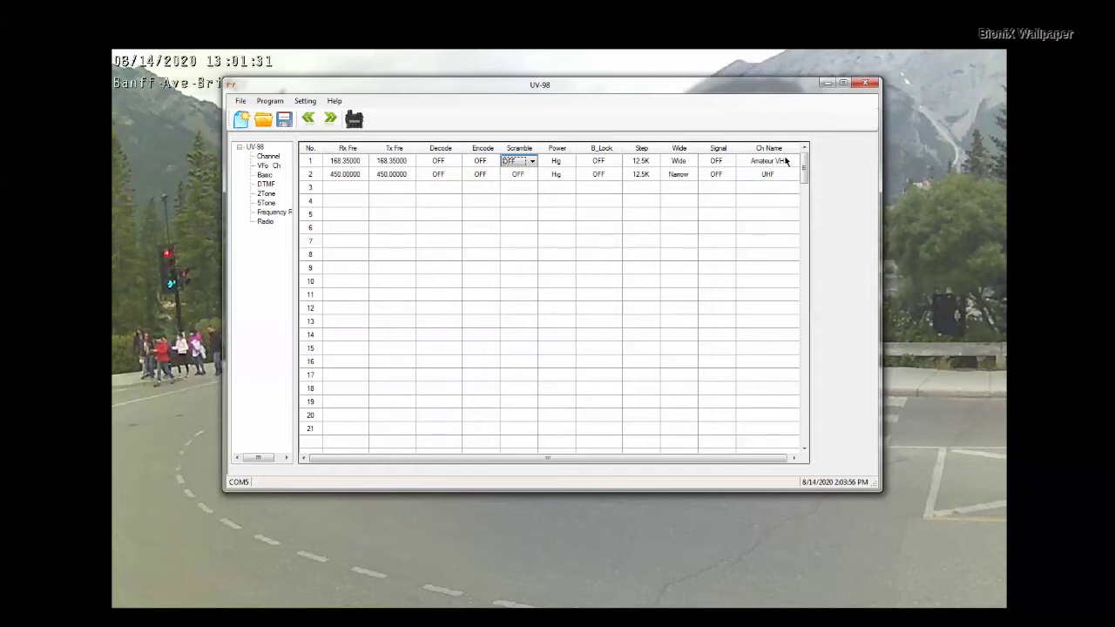
- Rename channel 1 as Common1
{"action": "left_click", "coordinate": [785, 162]}
{"action": "left_click_drag", "start_coordinate": [786, 161], "coordinate": [747, 163]}
{"action": "type", "text": "Co"}
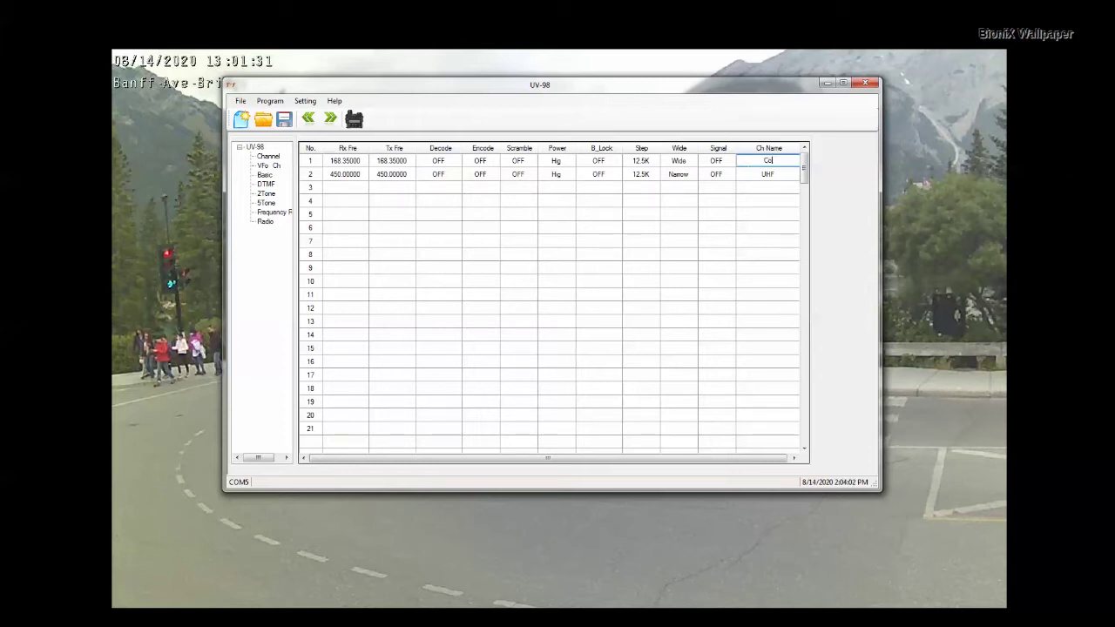
{"action": "type", "text": "mmon"}
{"action": "type", "text": "1222"}
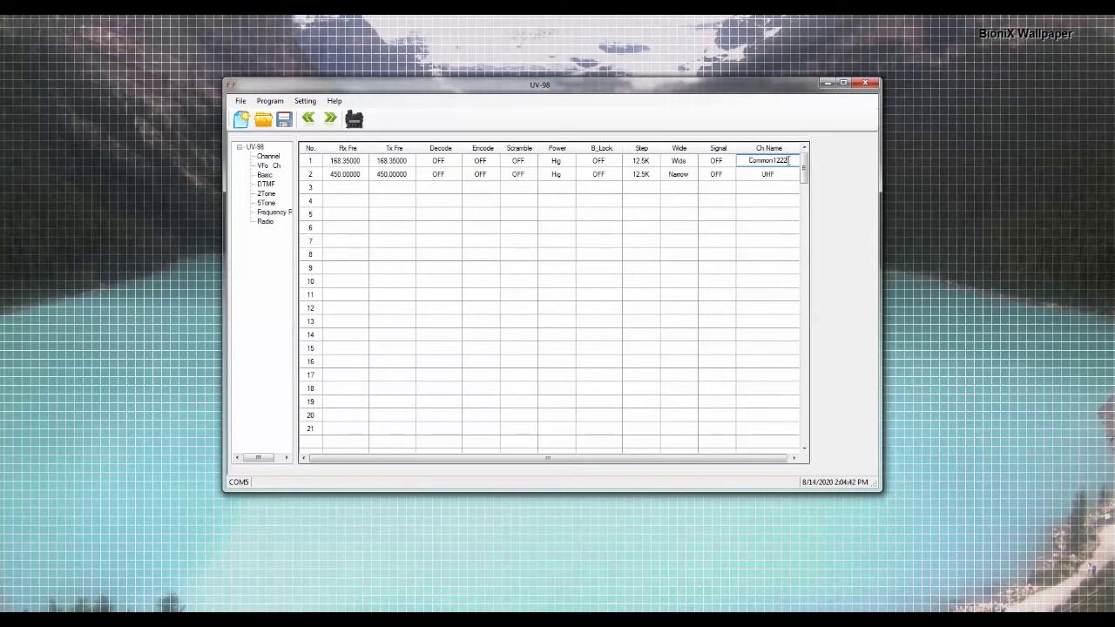
{"action": "key", "text": "BackSpace"}
{"action": "key", "text": "BackSpace"}
{"action": "key", "text": "BackSpace"}
{"action": "key", "text": "Return"}
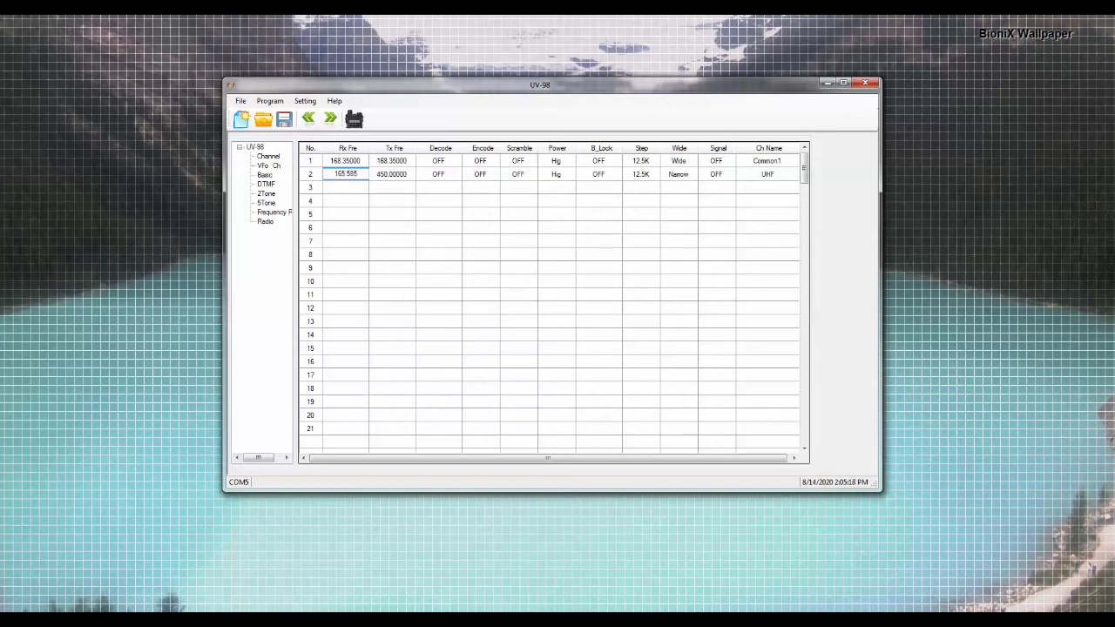
- Set channel 2's receive frequency to 165.585 and add the 2.04 offset to it in Calculator
{"action": "key", "text": "Tab"}
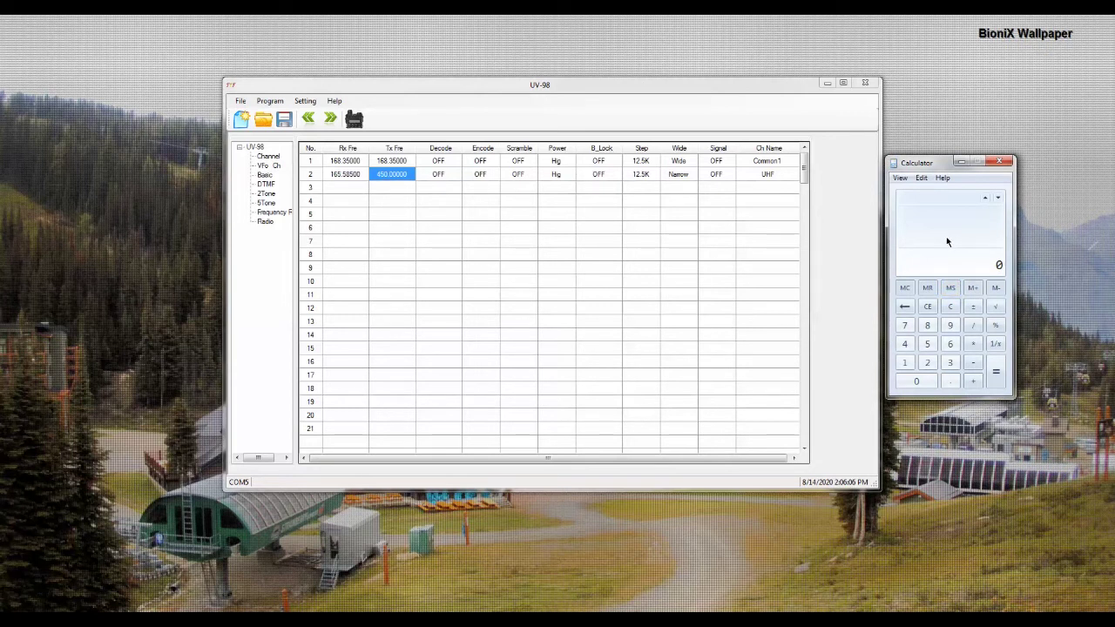
{"action": "type", "text": "165.585"}
{"action": "key", "text": "minus"}
{"action": "type", "text": "2.04"}
{"action": "key", "text": "Return"}
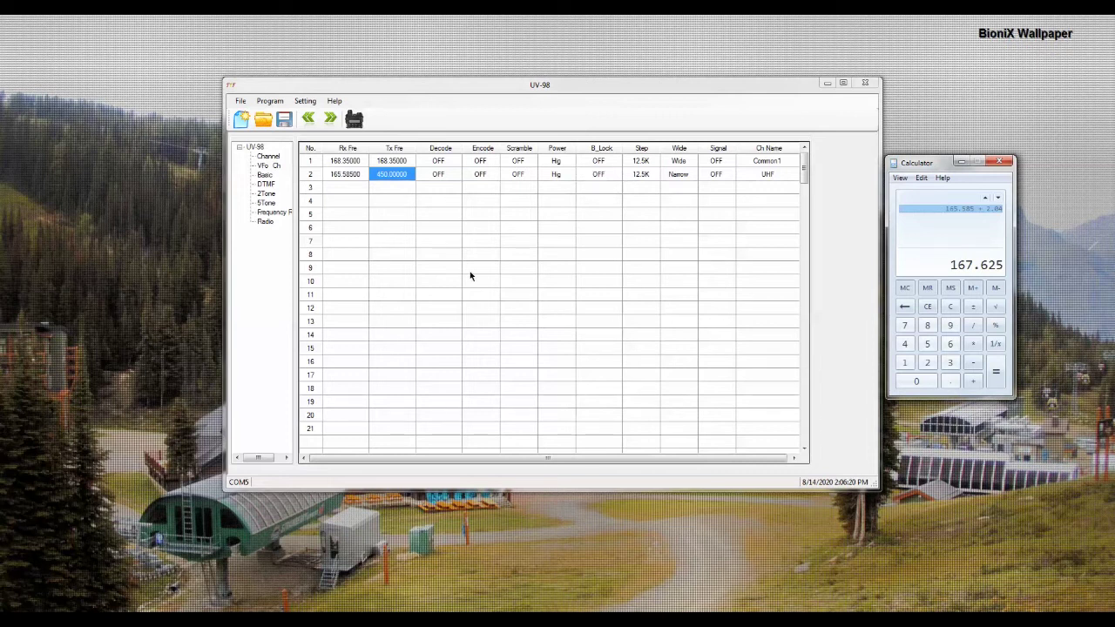
- Back in the UV-98 channel table, set channel 2's transmit frequency to 167.625
{"action": "left_click", "coordinate": [411, 180]}
{"action": "left_click", "coordinate": [410, 175]}
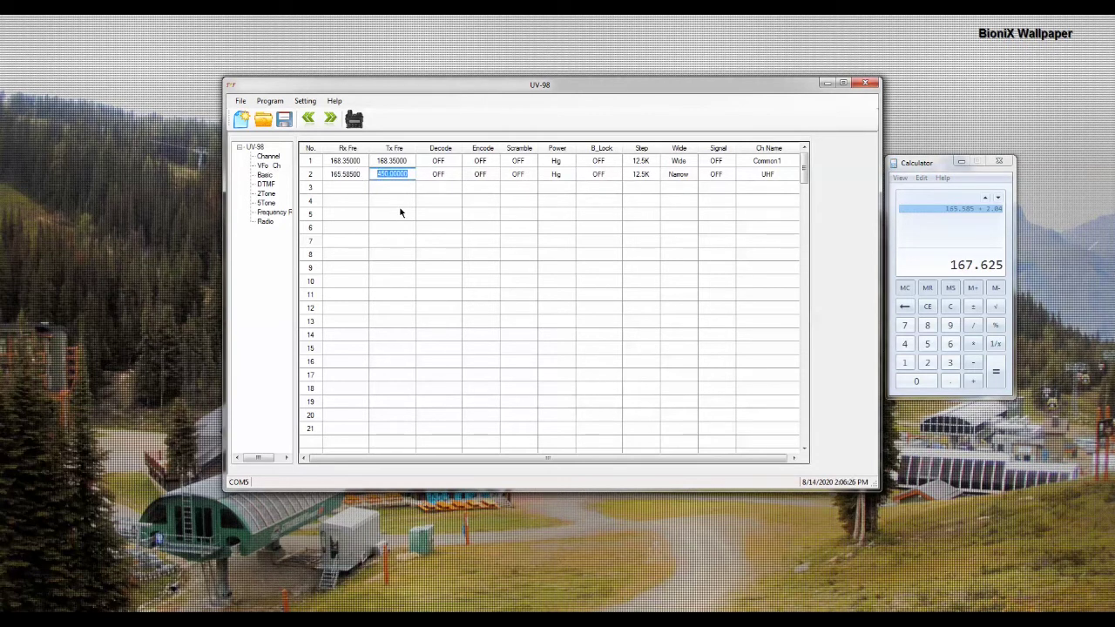
{"action": "type", "text": "167.625"}
{"action": "key", "text": "Tab"}
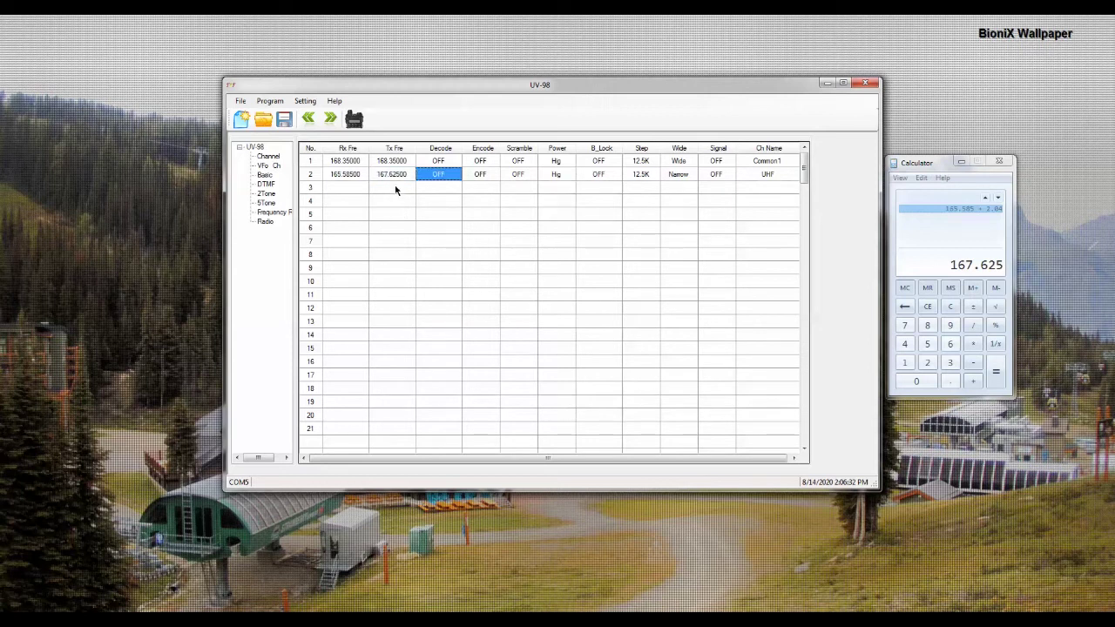
- Set channel 2's encode tone to 151.4 and rename the channel as BartonRpt
{"action": "left_click", "coordinate": [493, 175]}
{"action": "left_click", "coordinate": [494, 176]}
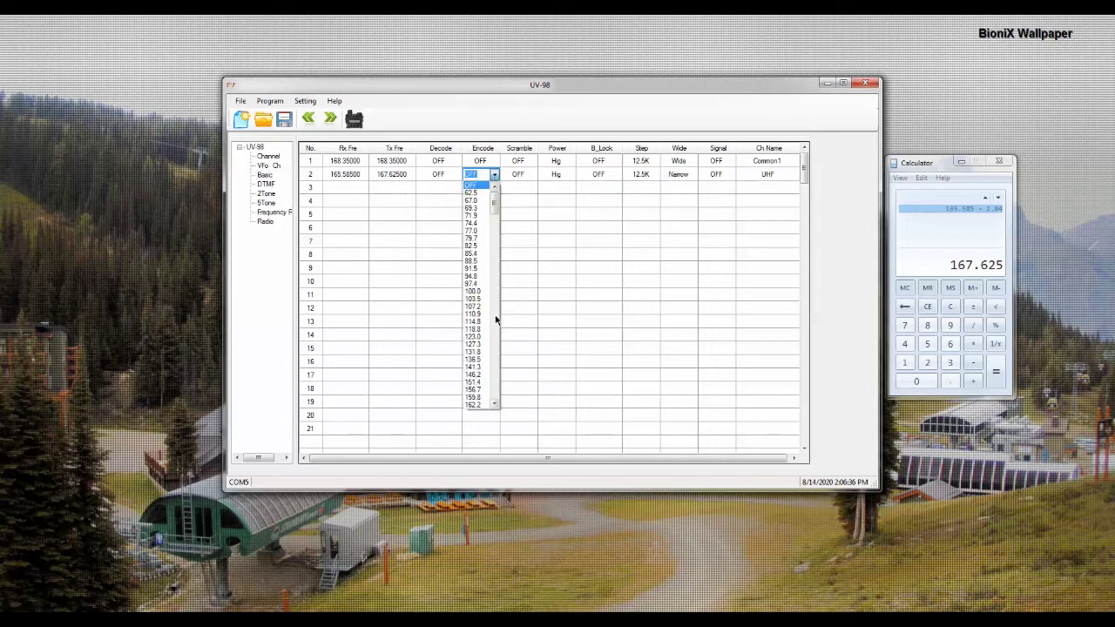
{"action": "left_click", "coordinate": [473, 384]}
{"action": "left_click", "coordinate": [473, 385]}
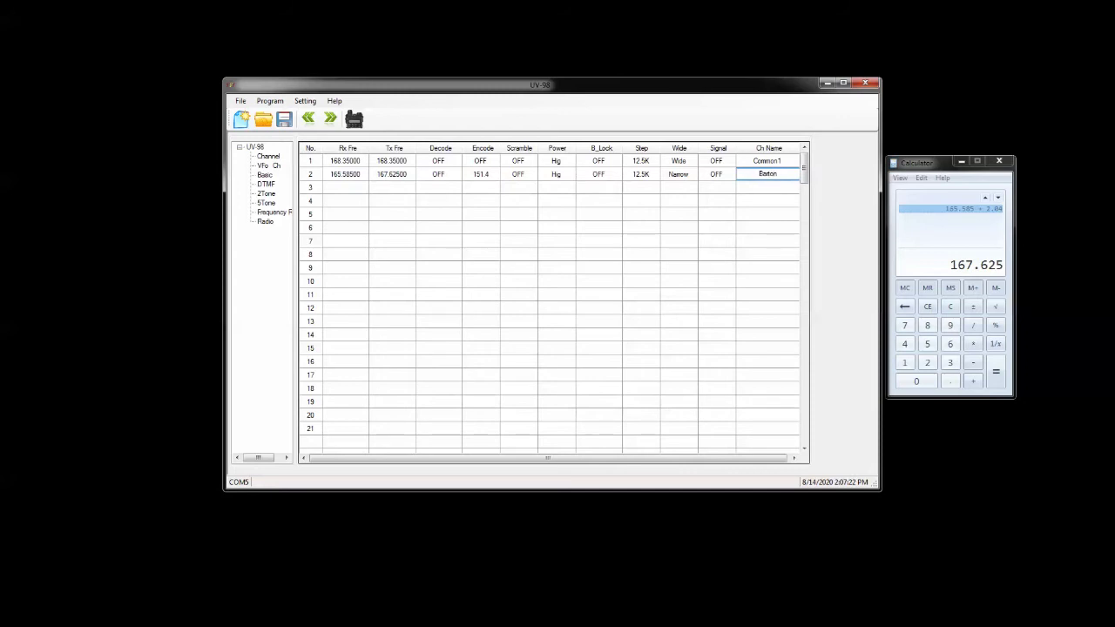
{"action": "type", "text": "Fire"}
{"action": "key", "text": "Return"}
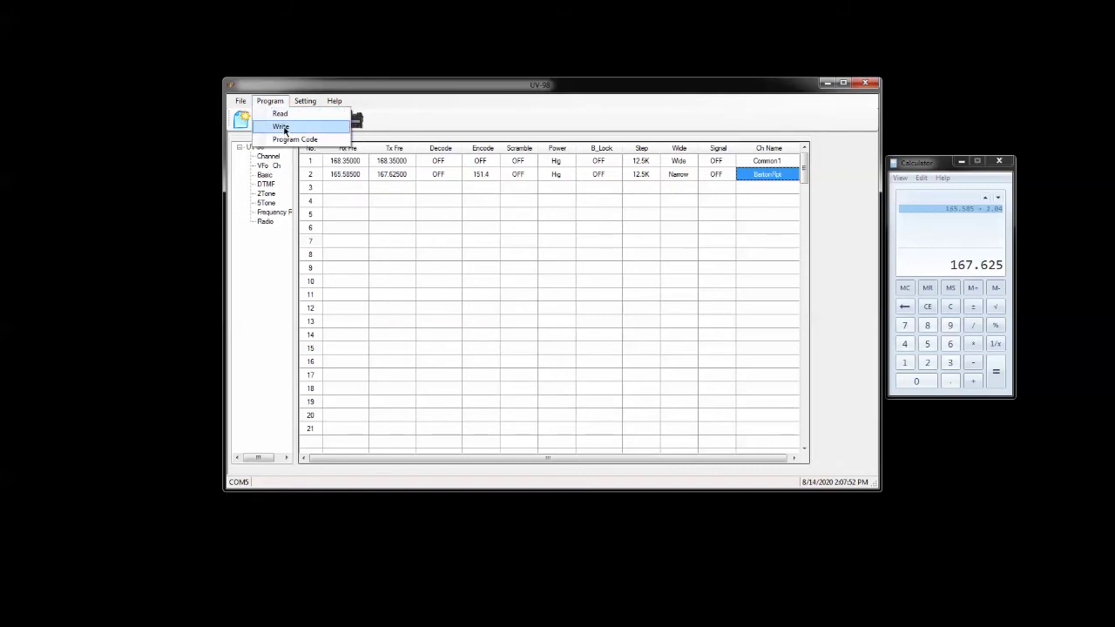
- Write the edited channel programming to the connected radio
{"action": "left_click", "coordinate": [282, 127]}
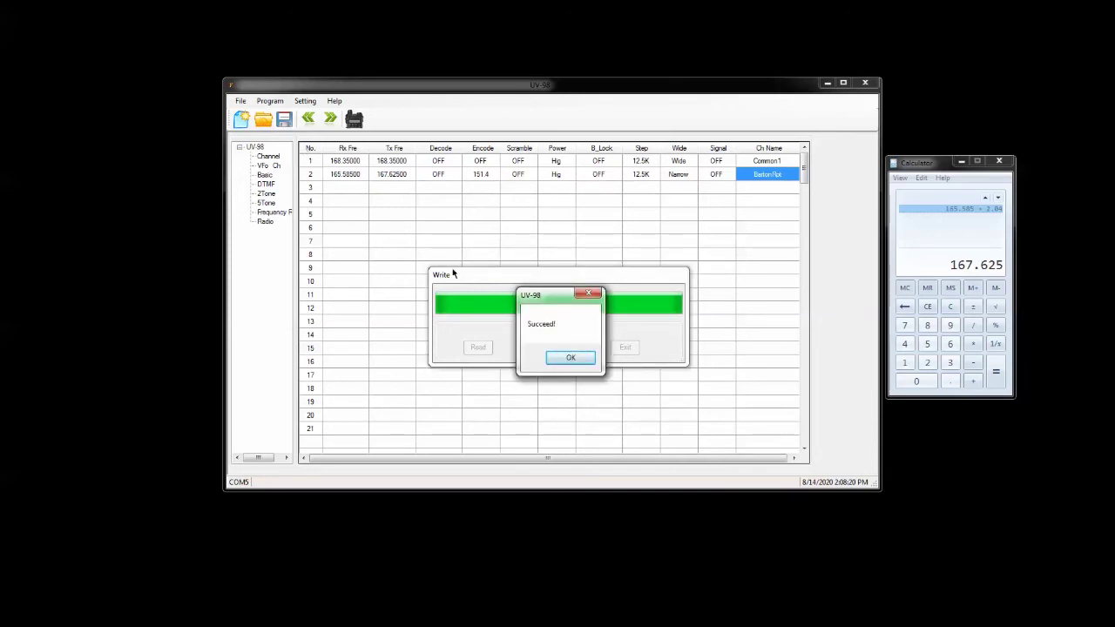
{"action": "left_click", "coordinate": [575, 359]}
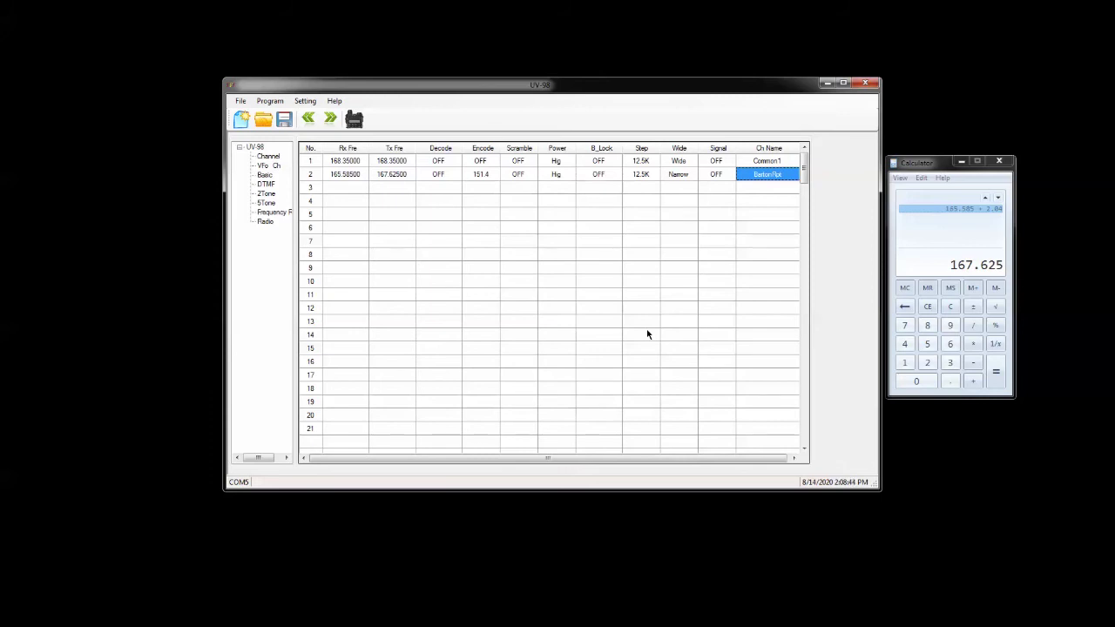
{"action": "left_click", "coordinate": [647, 335]}
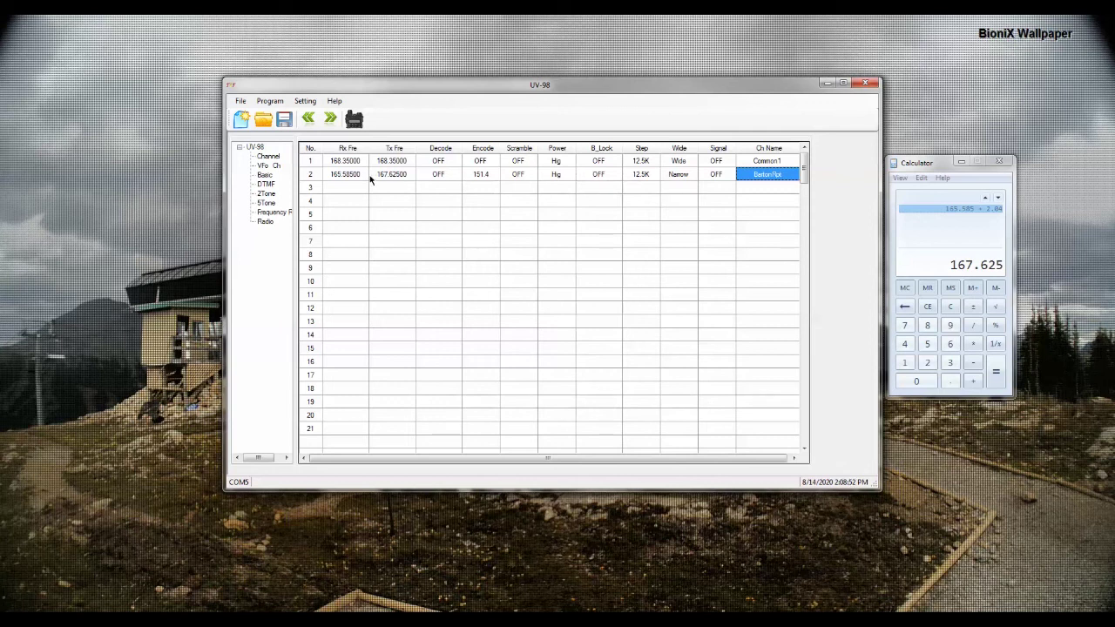
{"action": "left_click", "coordinate": [240, 101]}
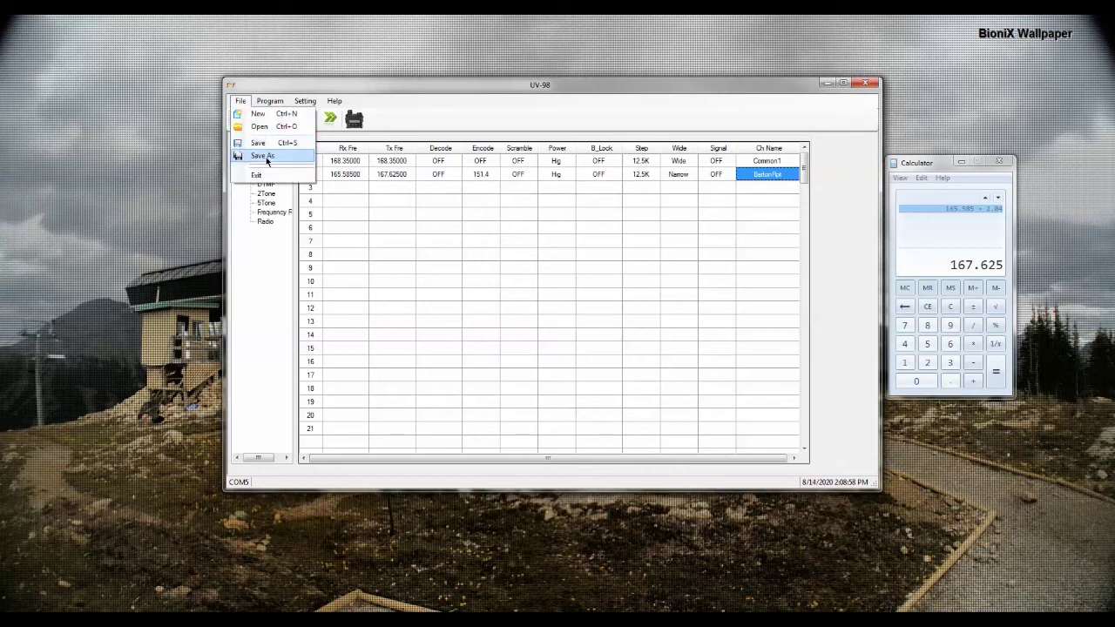
{"action": "left_click", "coordinate": [640, 91]}
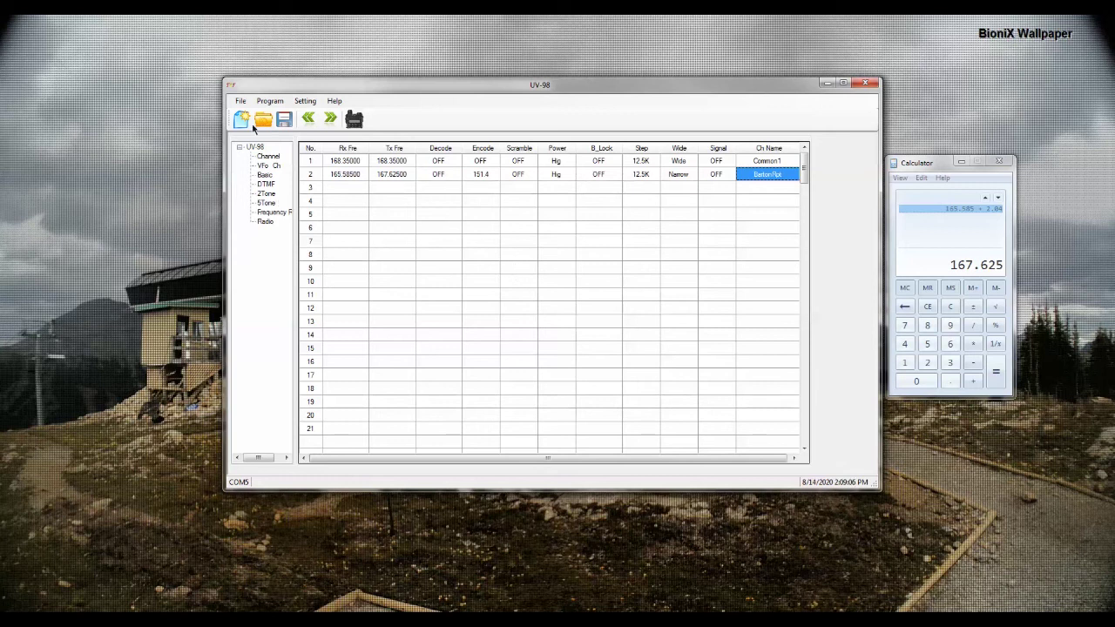
{"action": "left_click", "coordinate": [241, 101]}
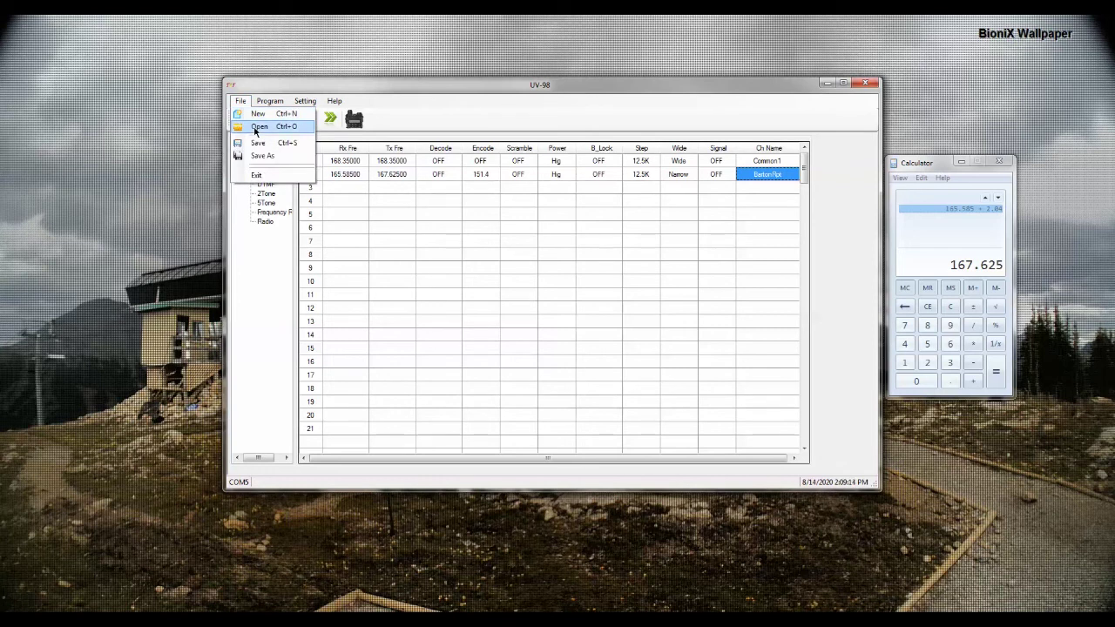
{"action": "left_click", "coordinate": [592, 94]}
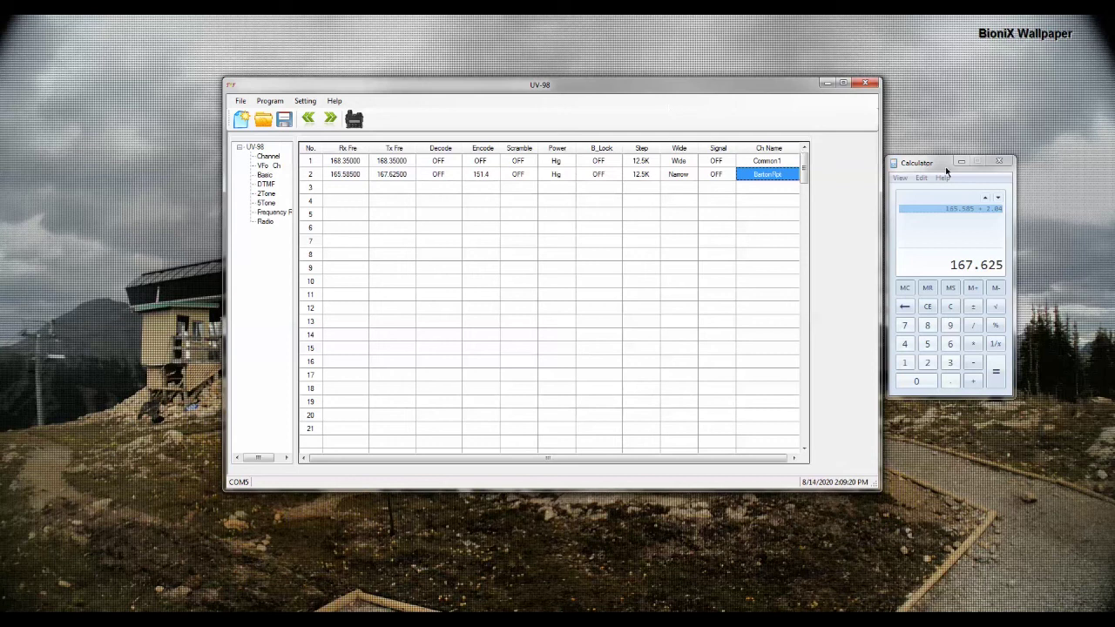
- Close Calculator and minimize the UV-98 programming window
{"action": "left_click", "coordinate": [1001, 163]}
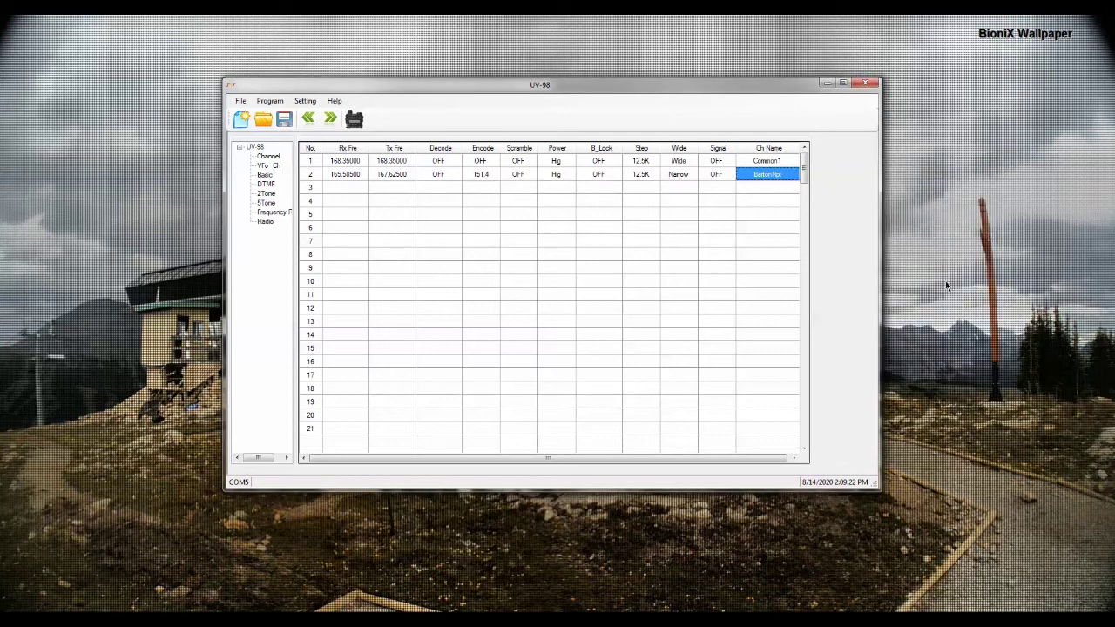
{"action": "left_click", "coordinate": [825, 83]}
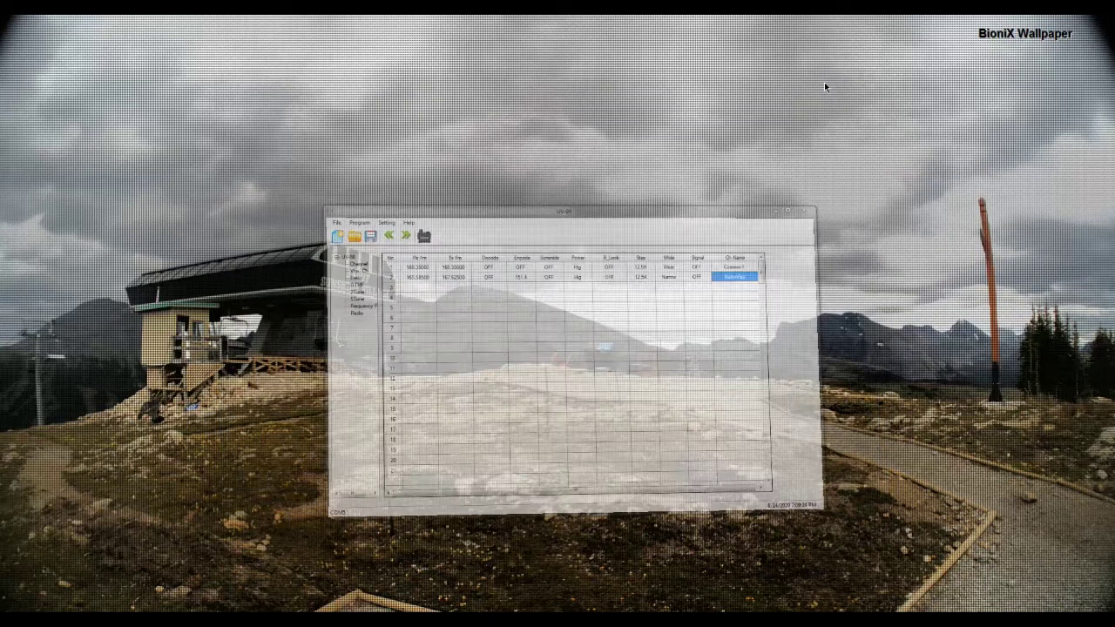